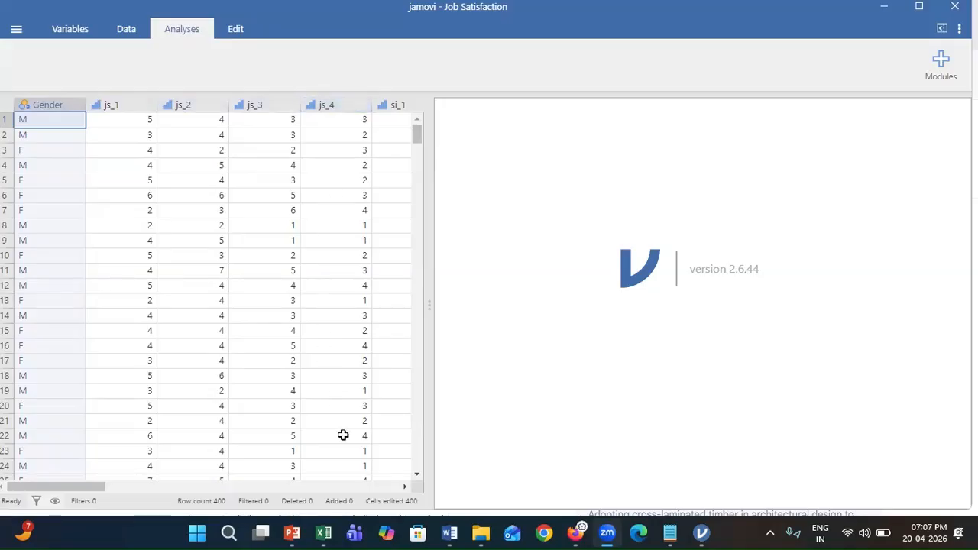
Step: Look through the Job Satisfaction data columns up to pe_4, check the variable descriptions in the Word document, and return to jamovi
left_click(406, 486)
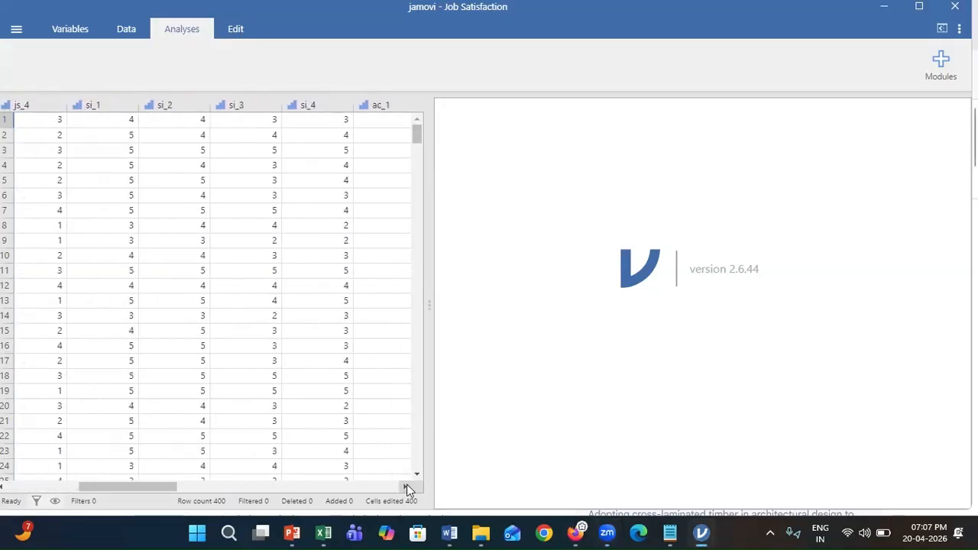
left_click(406, 487)
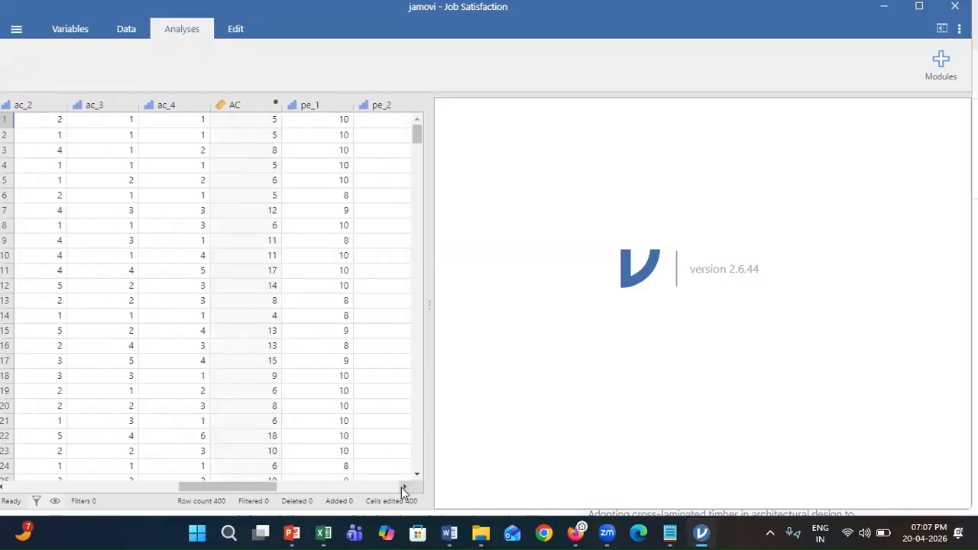
left_click(401, 488)
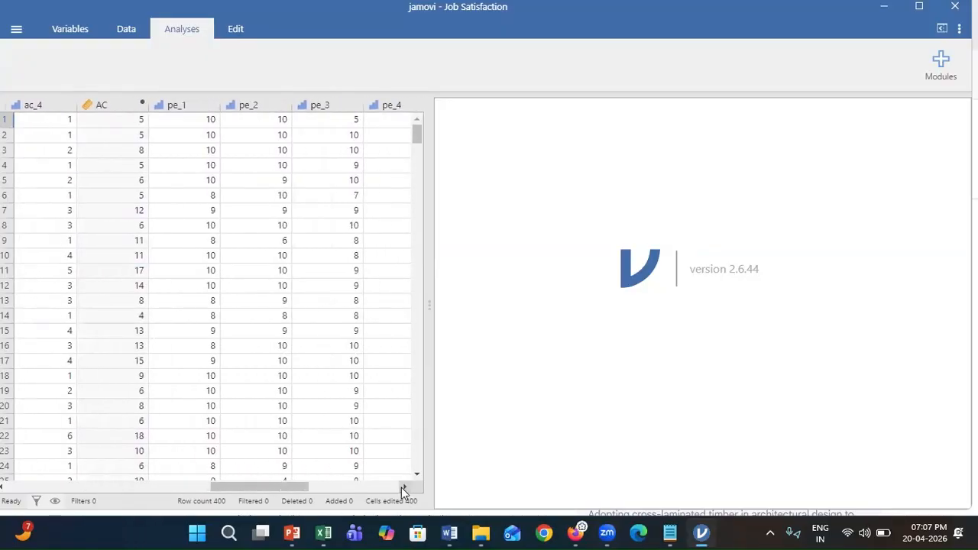
left_click(449, 533)
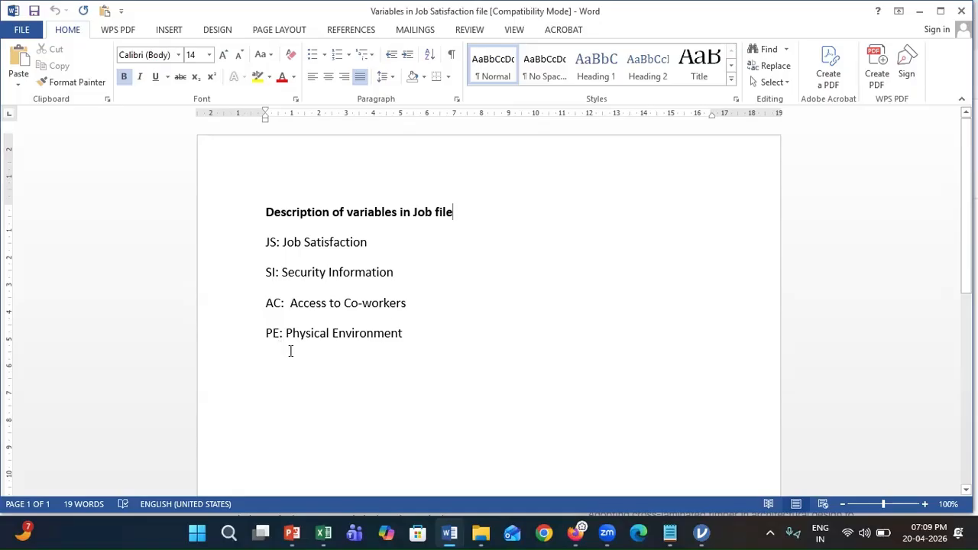
key("alt+Tab")
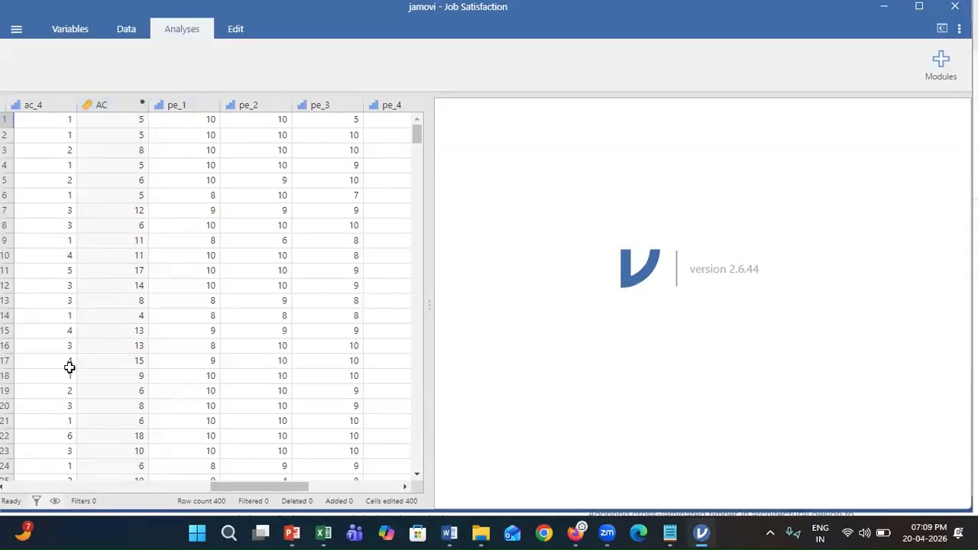
Step: Add a computed variable named JS directly after the js_4 column
left_click_drag(226, 487, 24, 487)
left_click(134, 109)
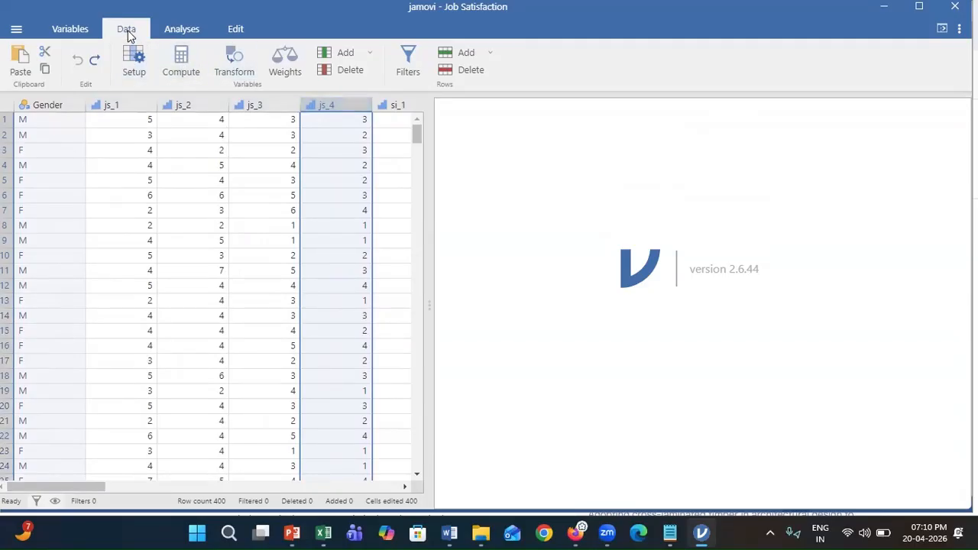
left_click(182, 65)
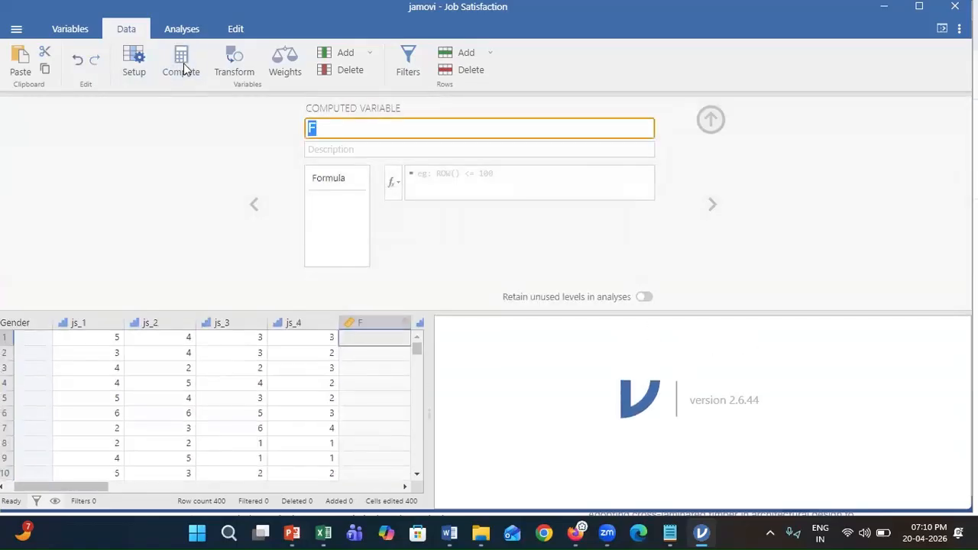
left_click(331, 128)
type("JS")
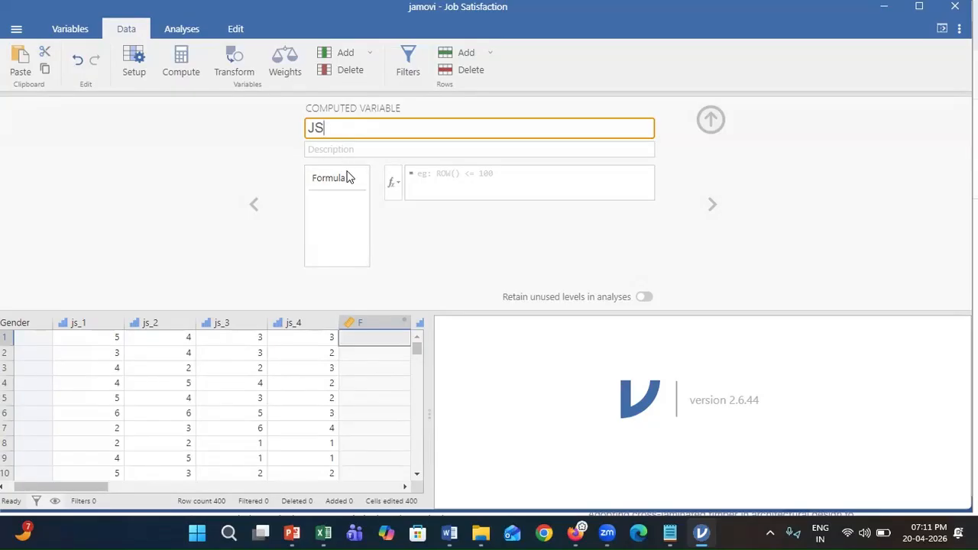
Step: Insert the SUM function into the formula of the JS variable
left_click(393, 183)
scroll(447, 264, "down", 1)
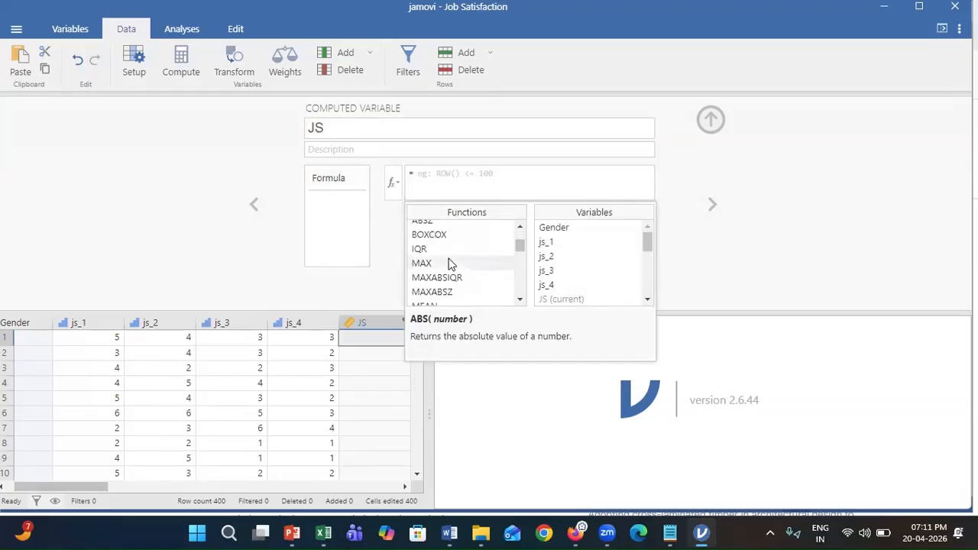
scroll(425, 278, "down", 3)
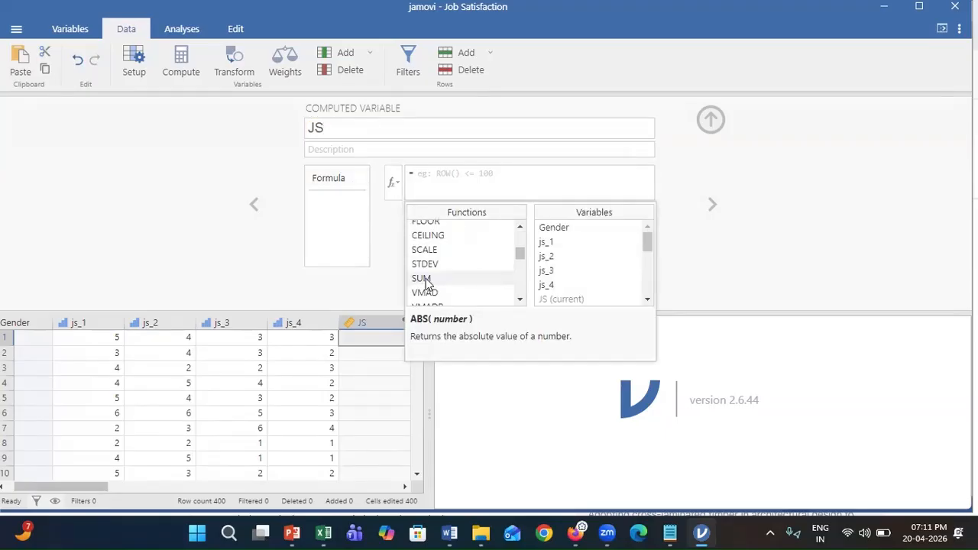
double_click(425, 278)
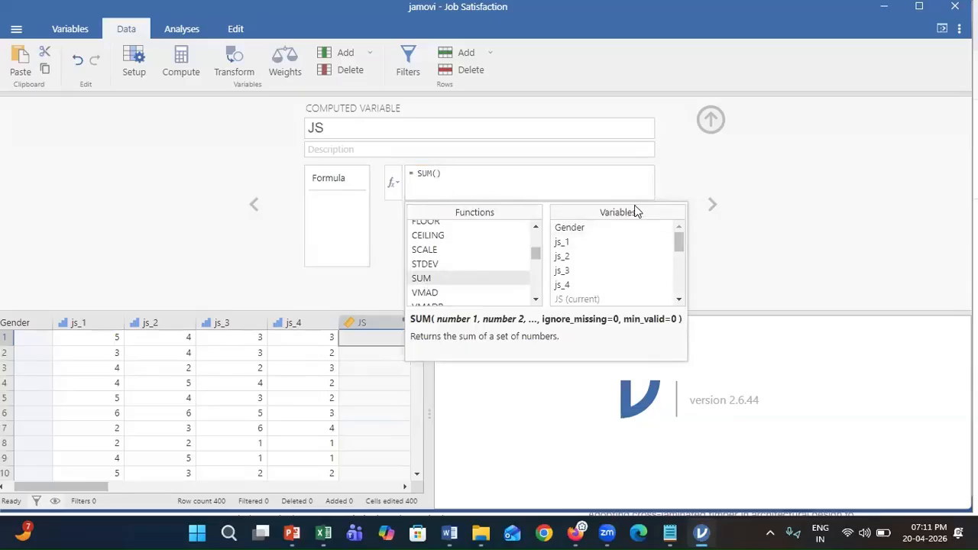
Step: Complete the JS formula as SUM(js_1,js_2,js_3,js_4), apply it, and close the variable editor
double_click(570, 243)
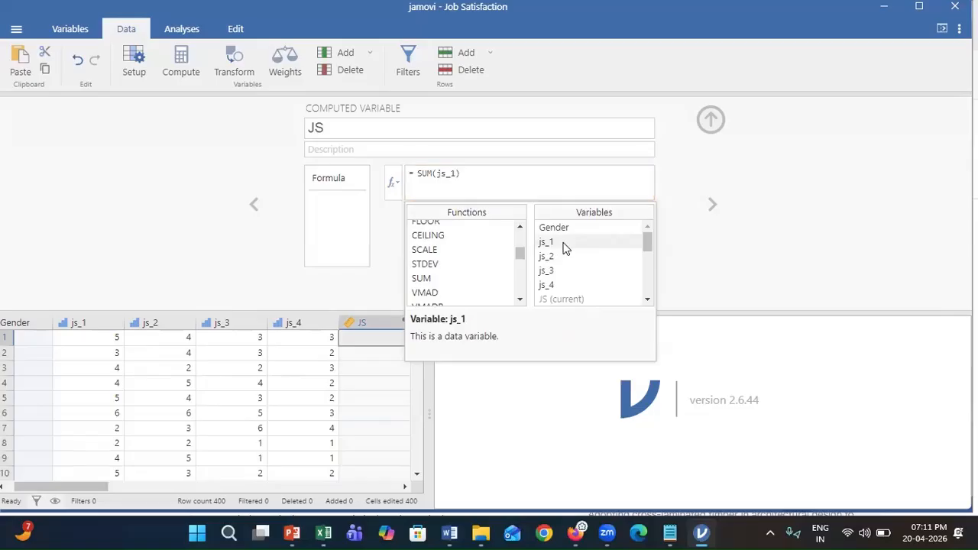
type(",js_2,,")
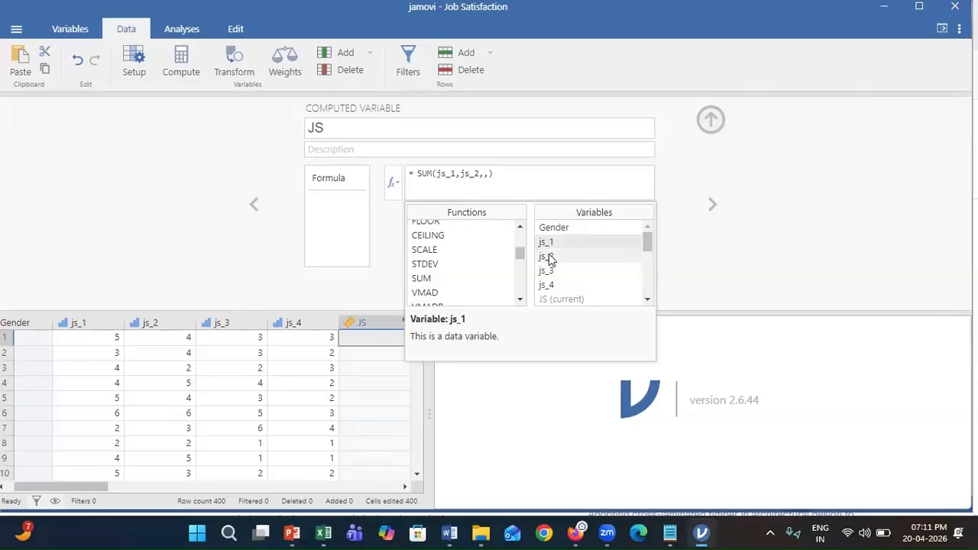
left_click(550, 273)
double_click(550, 273)
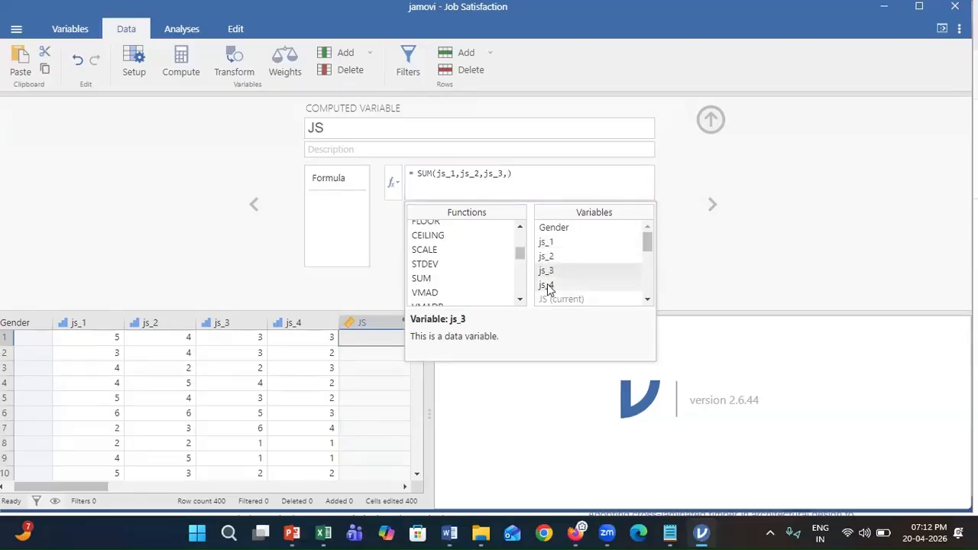
double_click(547, 286)
key("BackSpace")
key("Return")
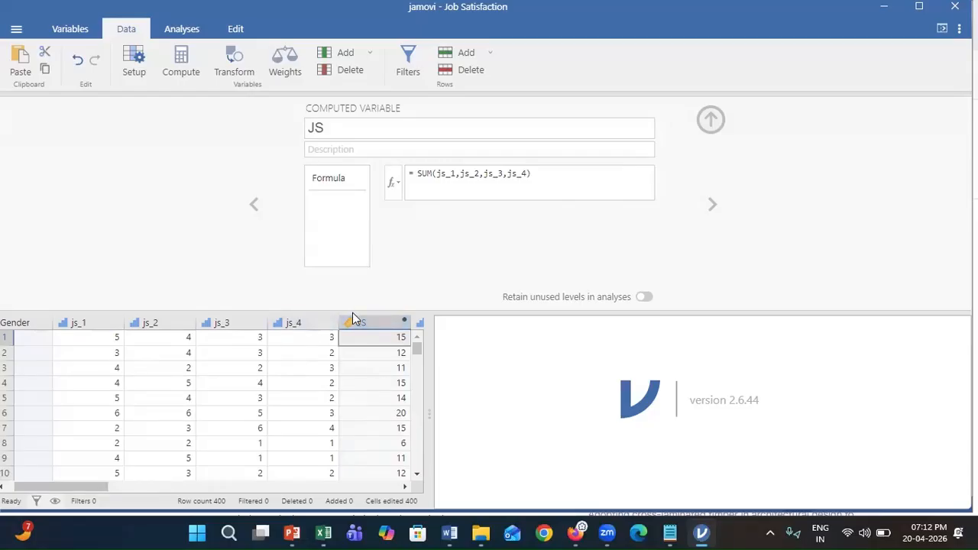
left_click(135, 64)
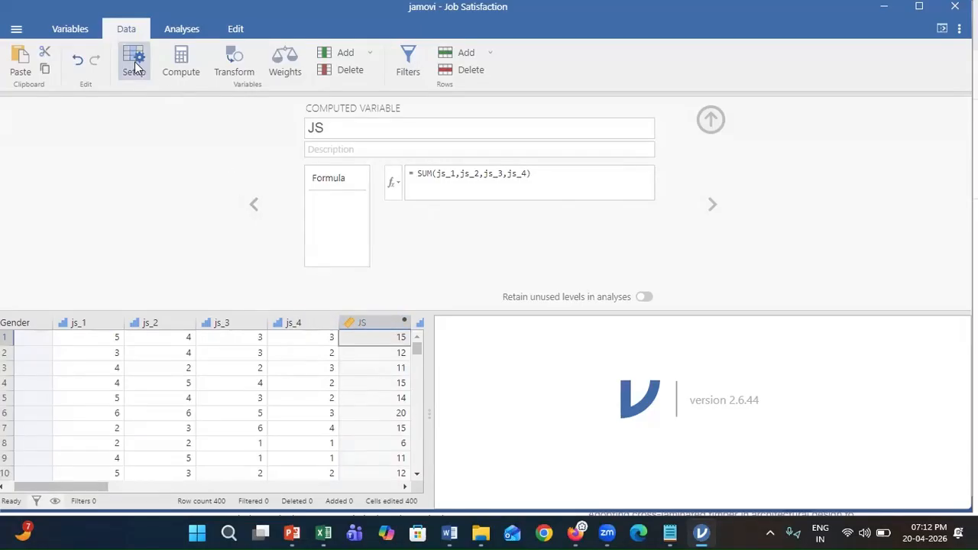
left_click(367, 105)
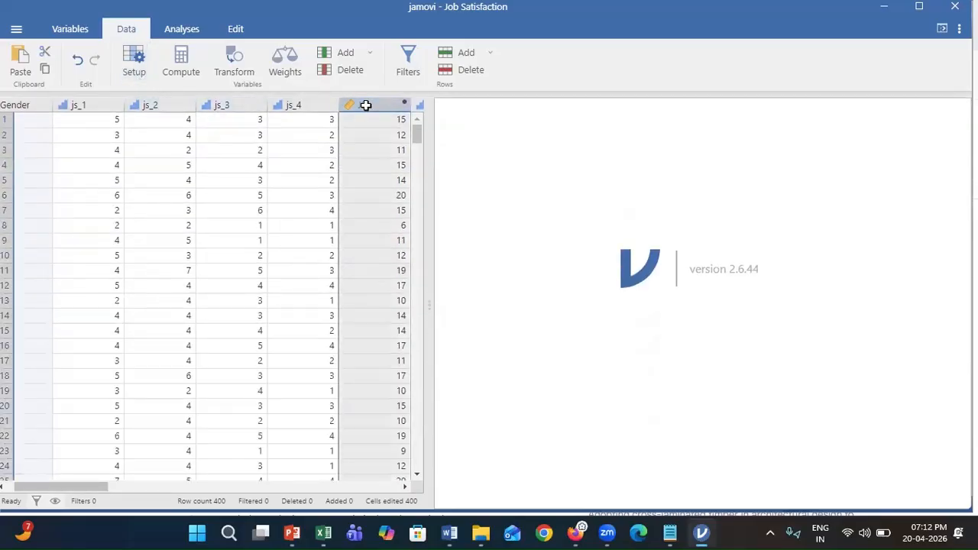
Step: Add a computed variable named SI directly after the si_4 column
scroll(401, 486, "right", 5)
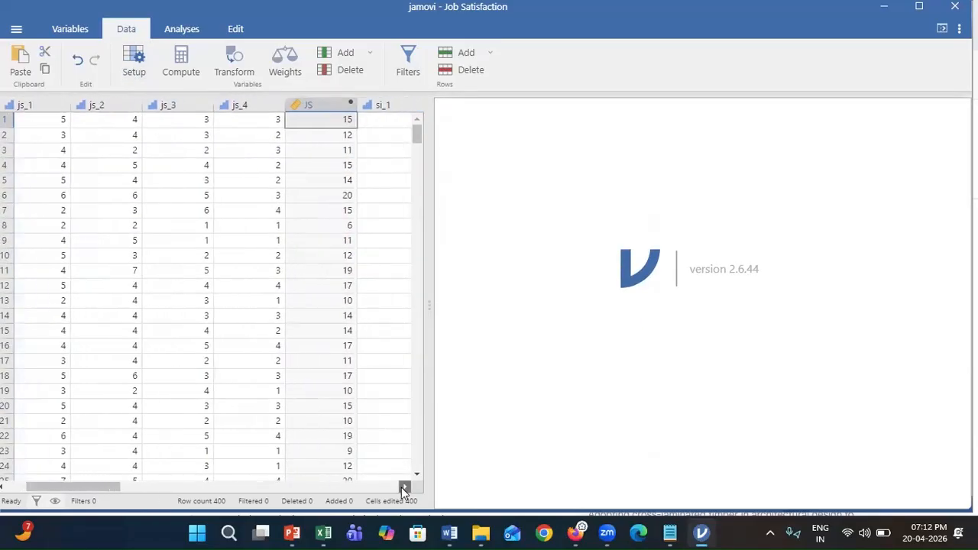
scroll(401, 489, "right", 3)
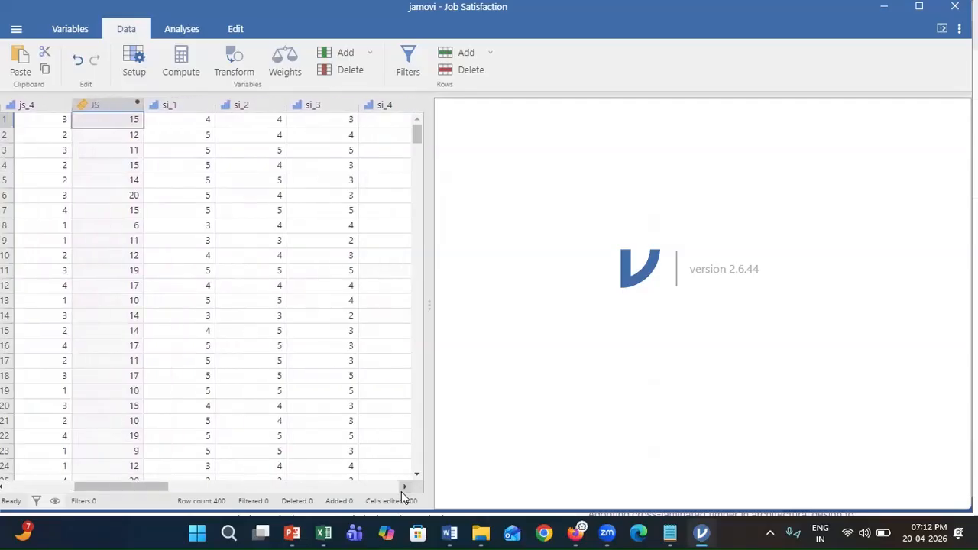
left_click(374, 104)
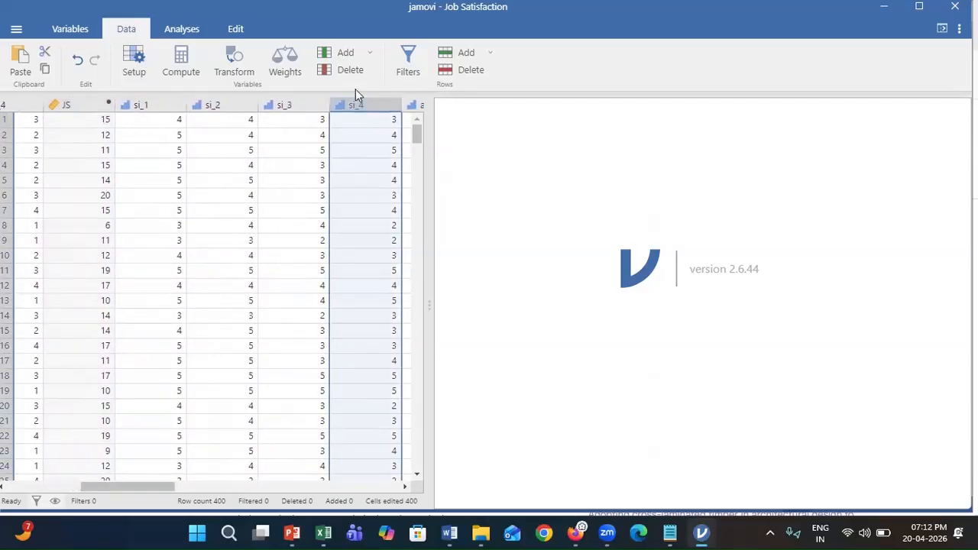
left_click(183, 59)
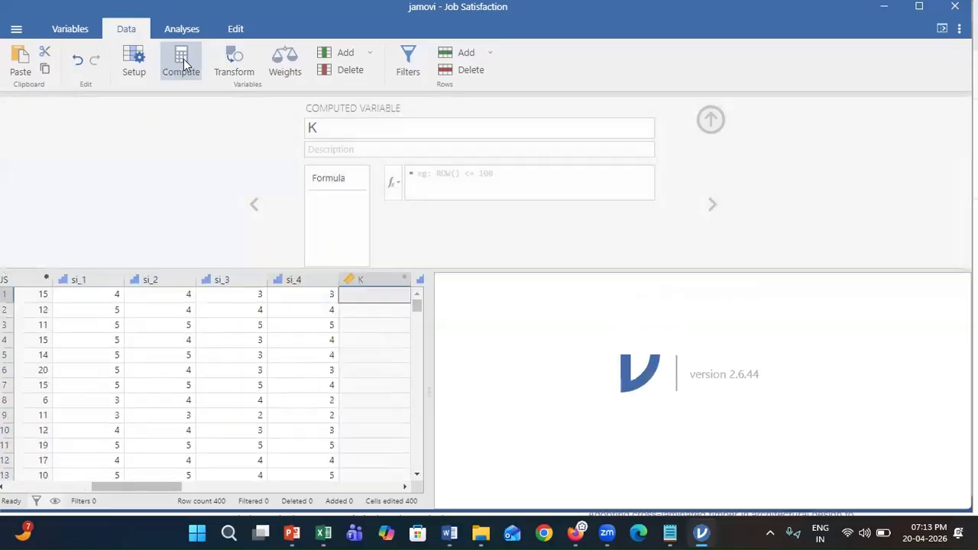
left_click(325, 127)
key("BackSpace")
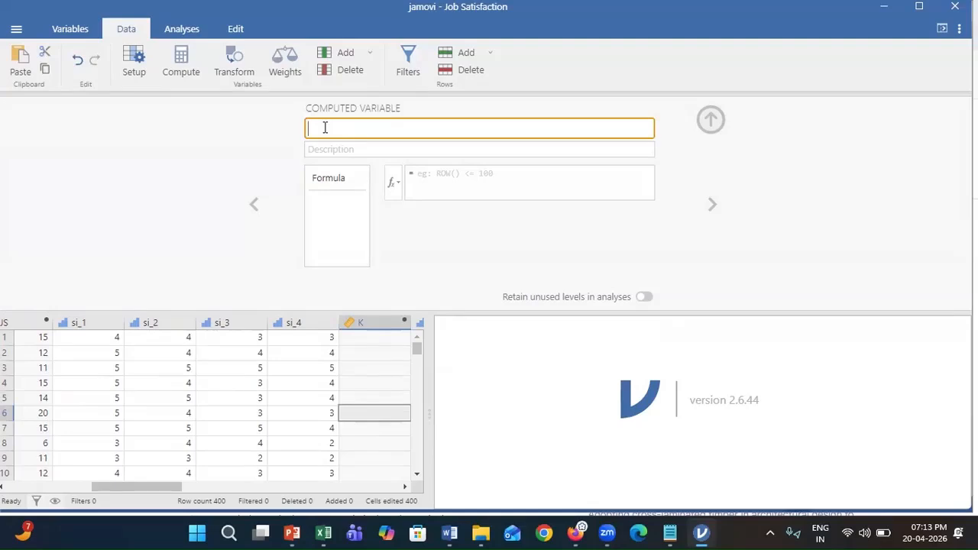
type("SI")
left_click(321, 149)
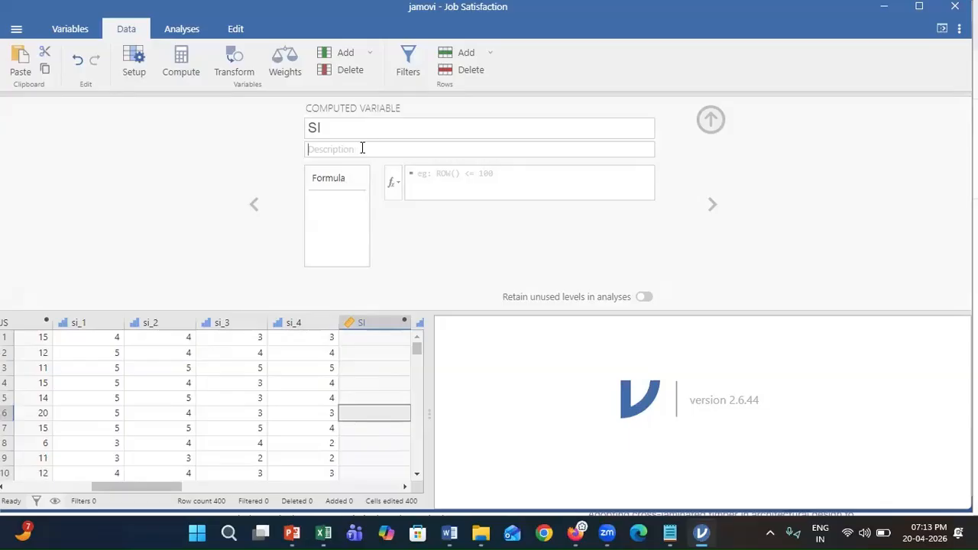
Step: Insert the SUM function into the formula of the SI variable
left_click(396, 183)
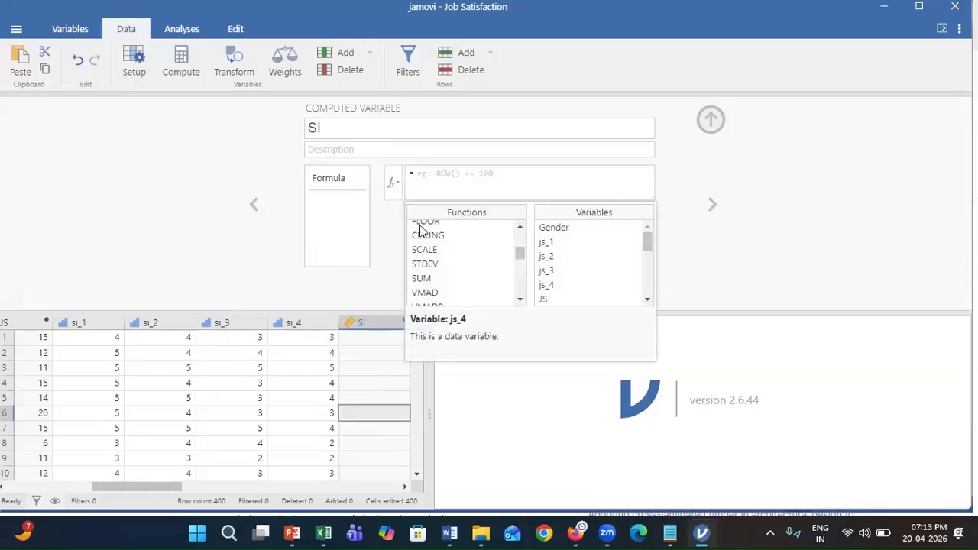
scroll(440, 256, "down", 2)
scroll(440, 258, "down", 2)
scroll(437, 260, "up", 4)
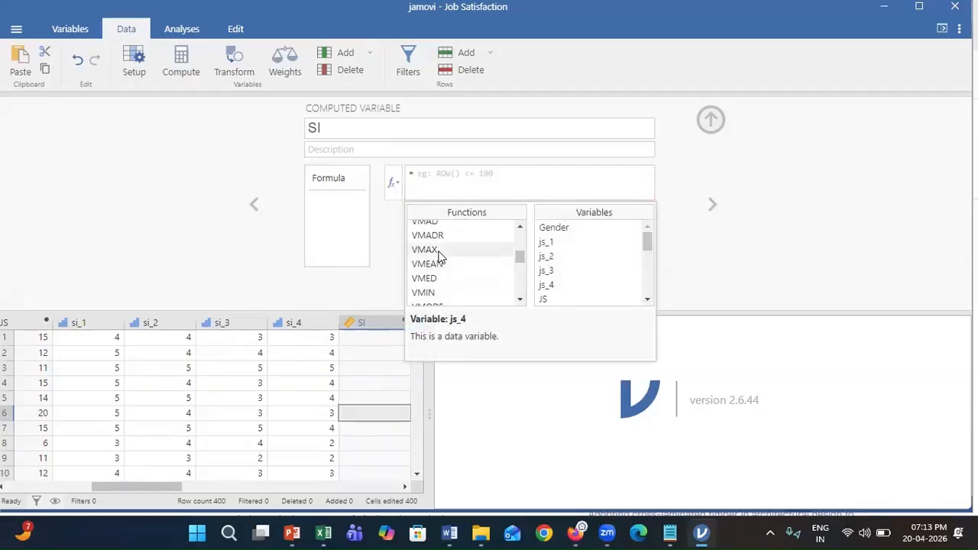
double_click(422, 279)
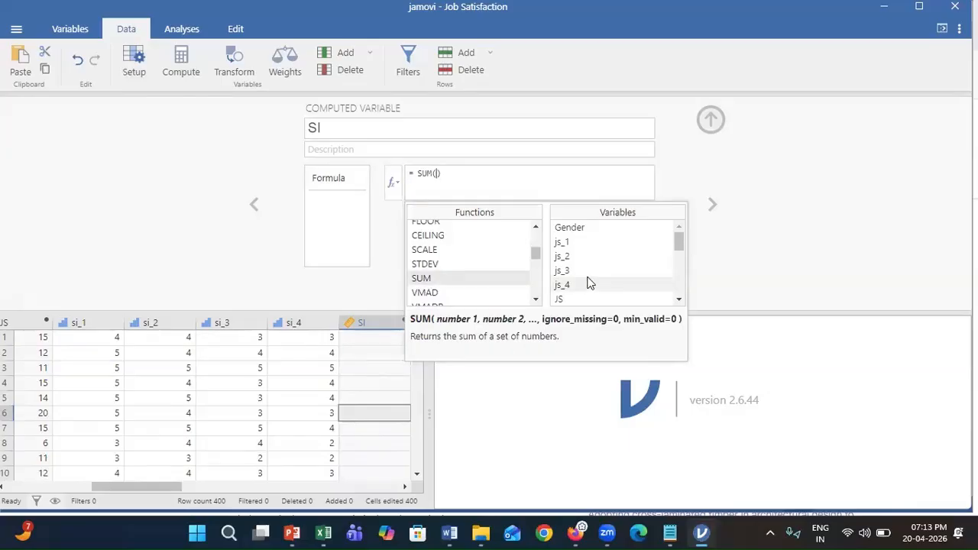
Step: Complete the SI formula as SUM(si_1,si_2,si_3,si_4) and apply it
scroll(585, 286, "down", 2)
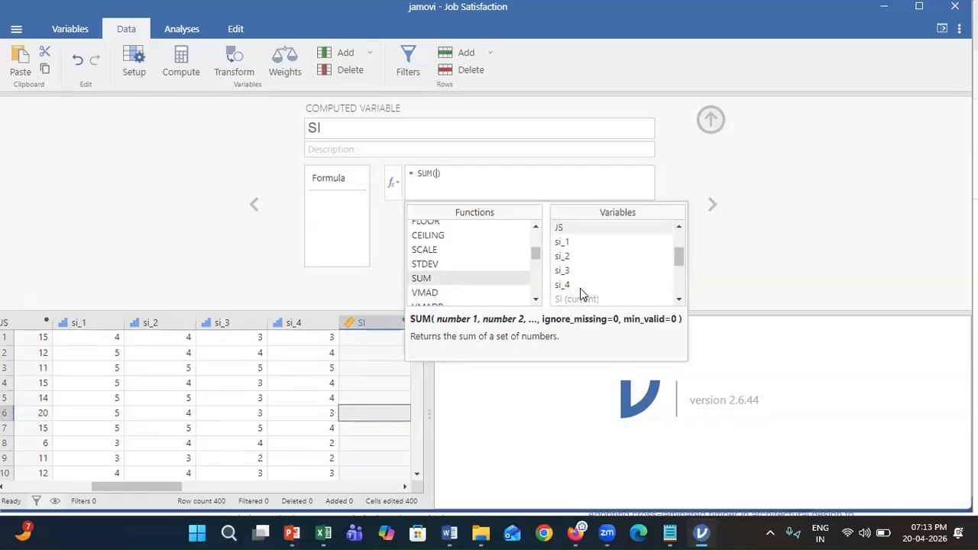
double_click(563, 245)
type(",")
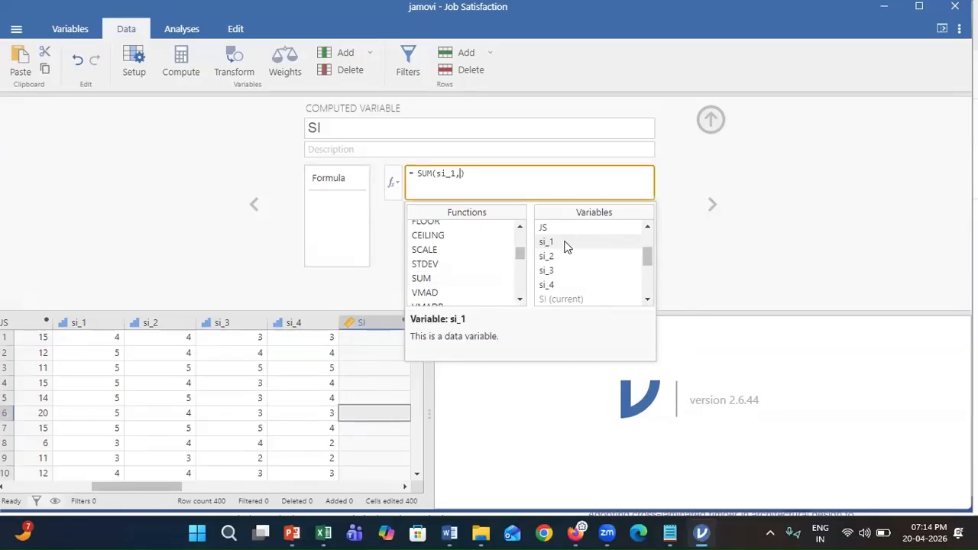
double_click(555, 259)
type(",")
double_click(554, 271)
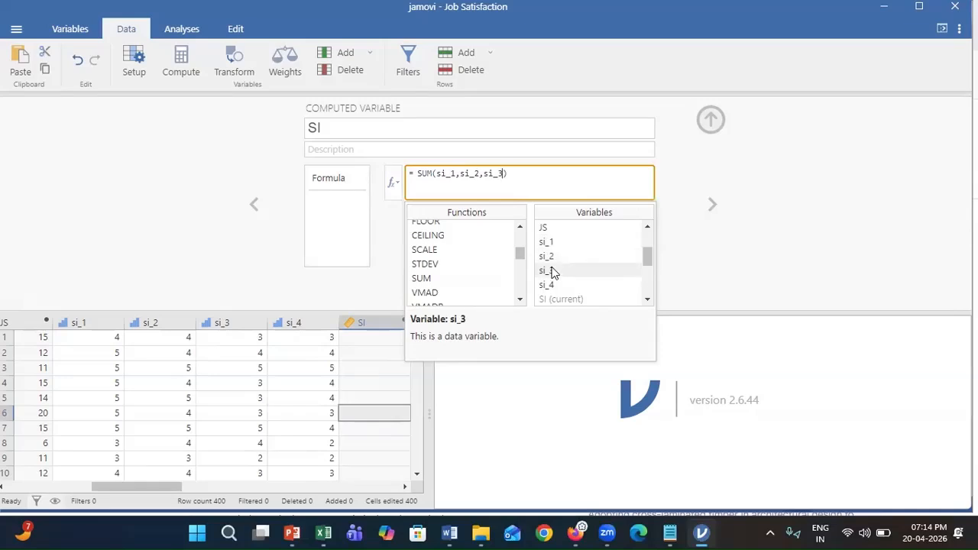
type(",")
double_click(549, 285)
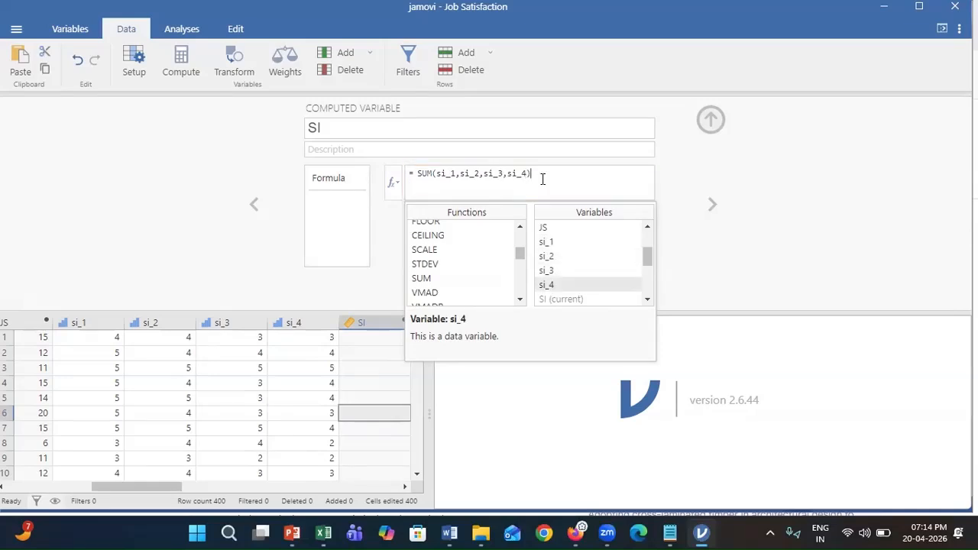
key("Return")
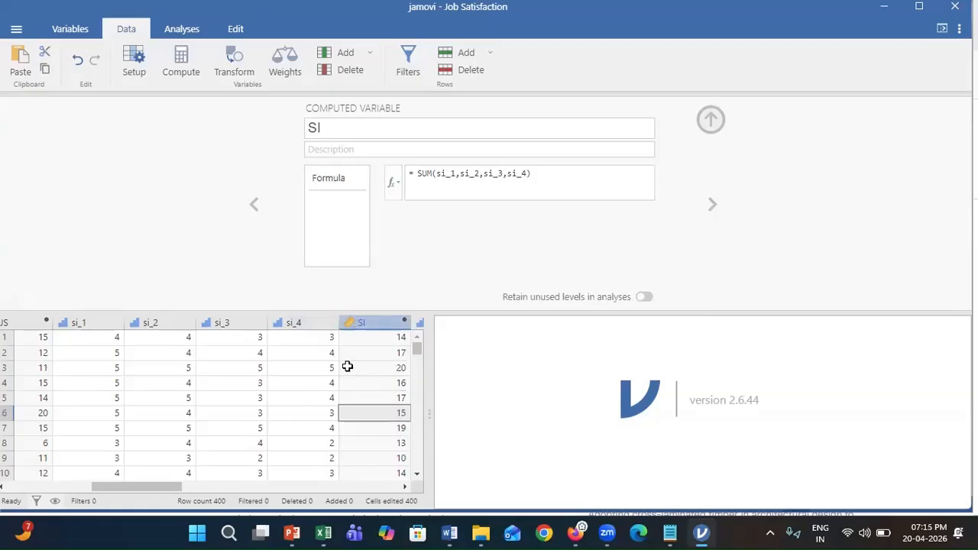
Step: Add a computed variable named PE directly after the pe_4 column
scroll(374, 428, "right", 5)
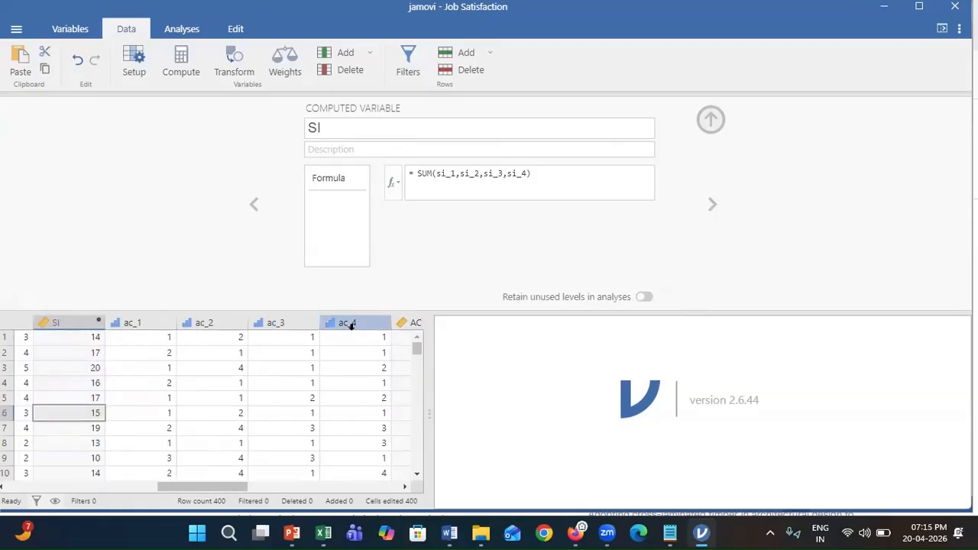
left_click(351, 324)
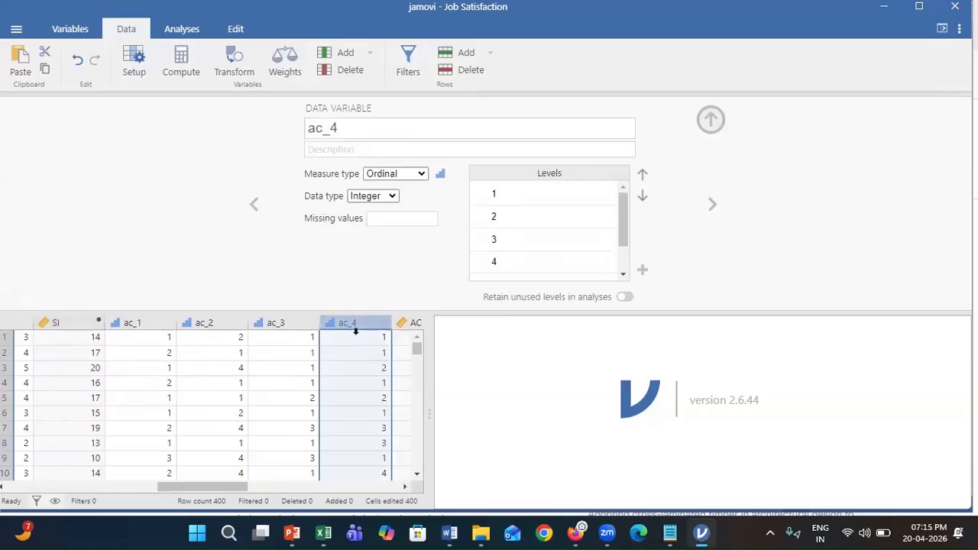
scroll(329, 331, "right", 2)
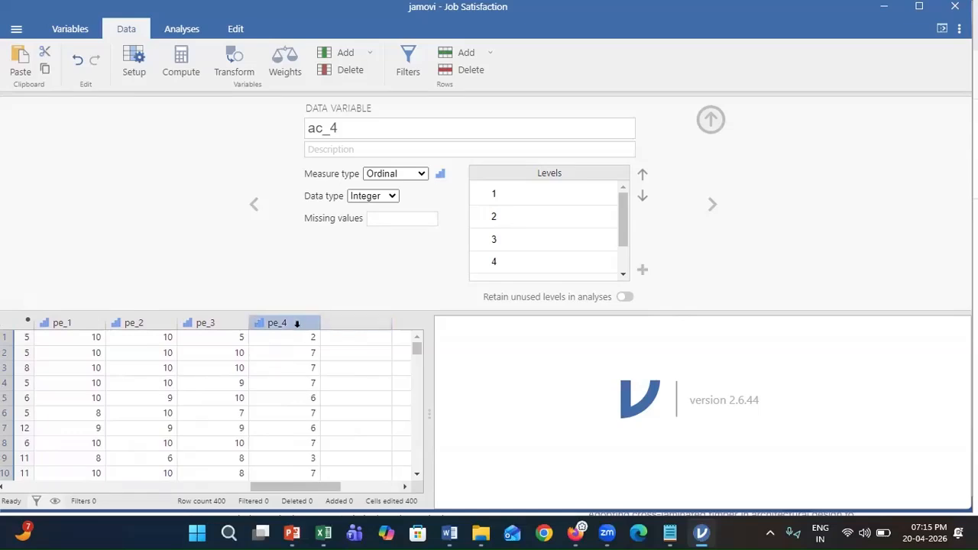
left_click(296, 323)
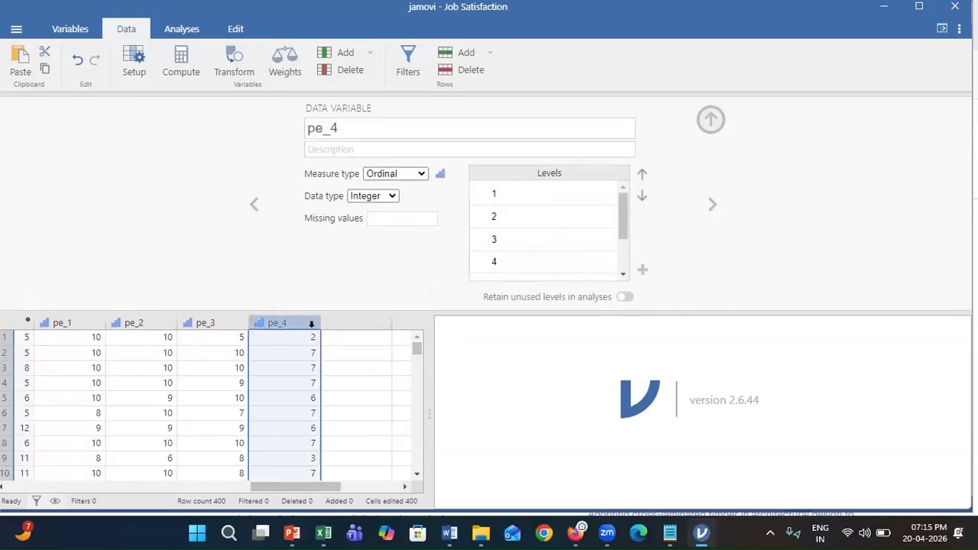
left_click(181, 65)
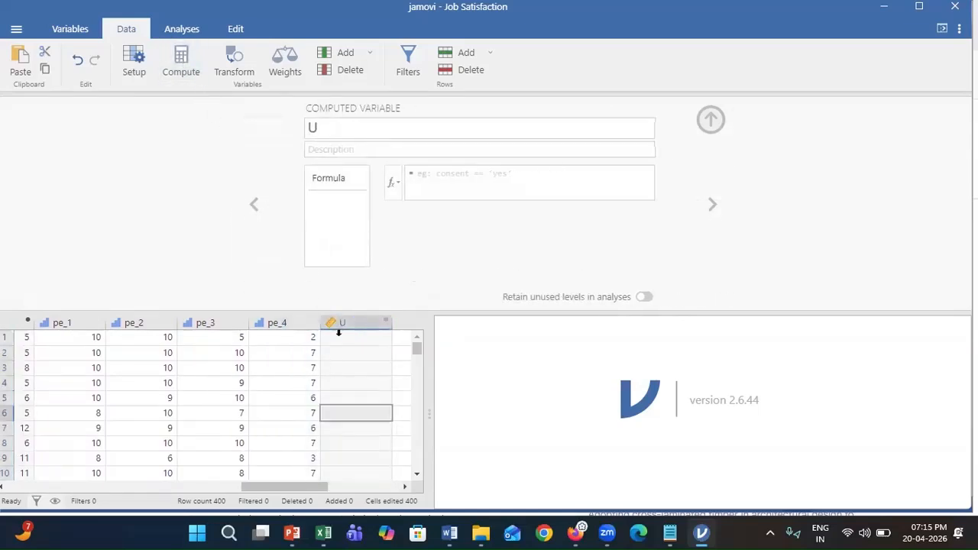
double_click(320, 127)
type("PE")
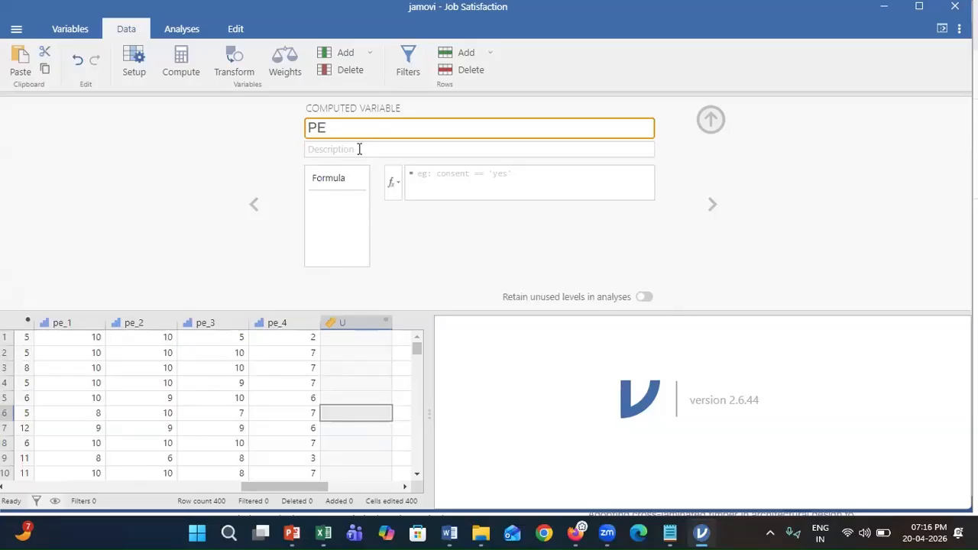
Step: Insert the SUM function into the formula of the PE variable
left_click(394, 186)
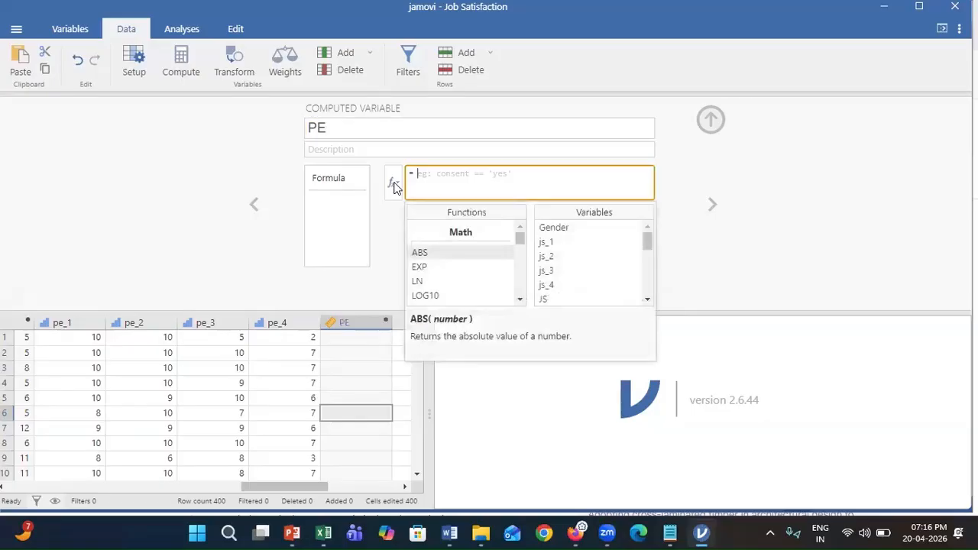
scroll(454, 272, "down", 2)
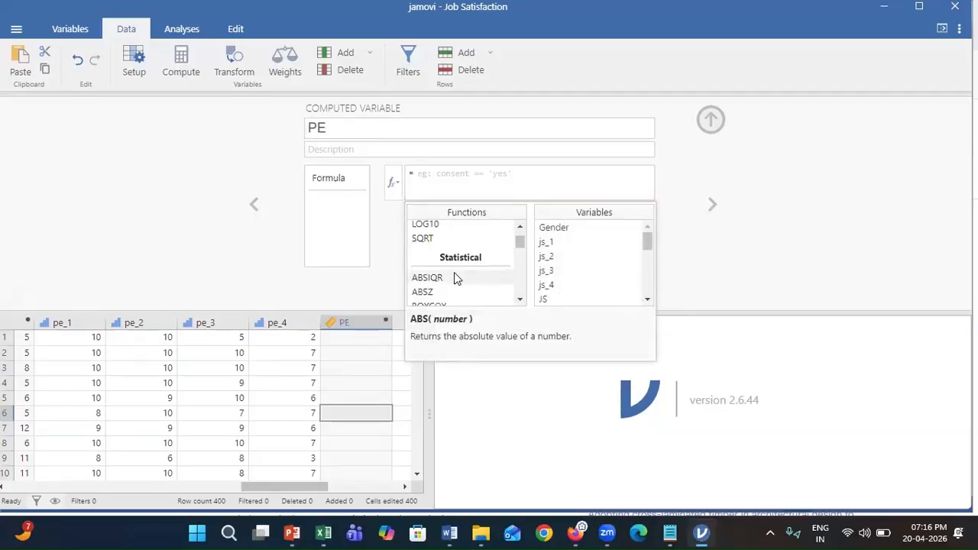
scroll(454, 271, "down", 2)
scroll(454, 277, "down", 2)
double_click(454, 277)
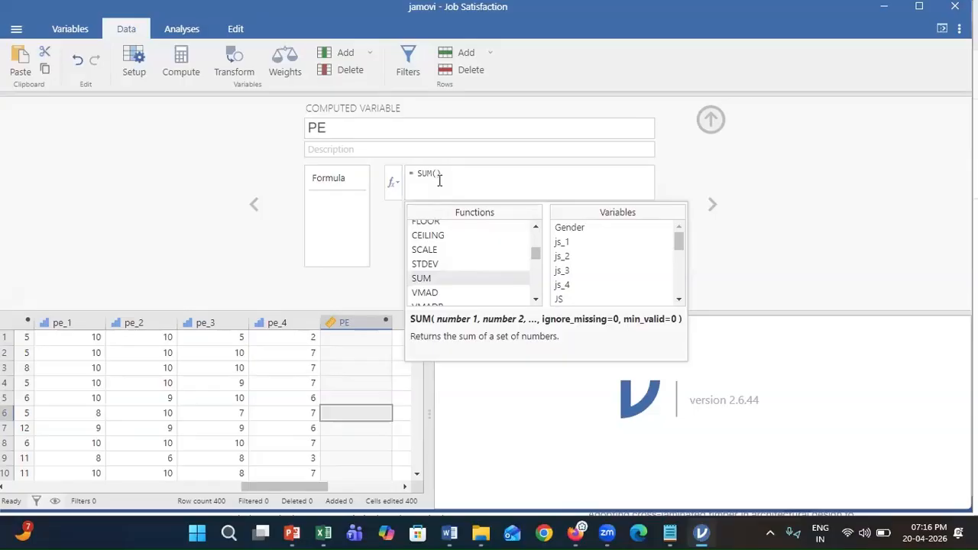
Step: Complete the PE formula as SUM(pe_1,pe_2,pe_3,pe_4) and apply it
scroll(586, 284, "down", 3)
scroll(588, 285, "down", 2)
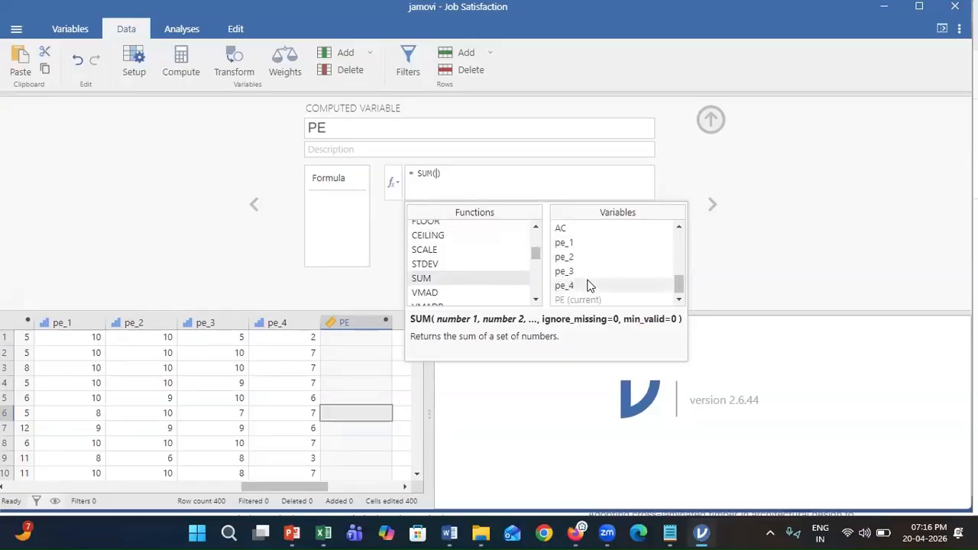
double_click(562, 246)
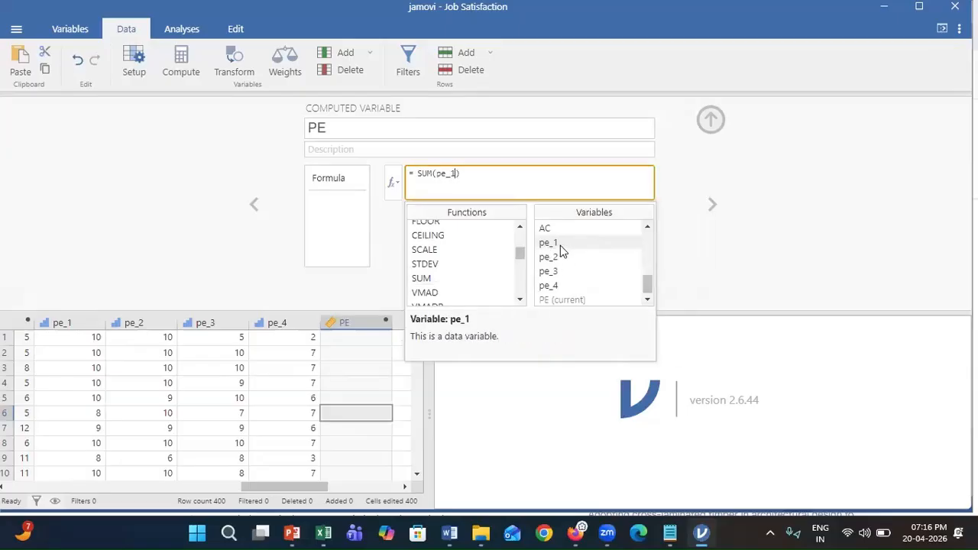
type(",")
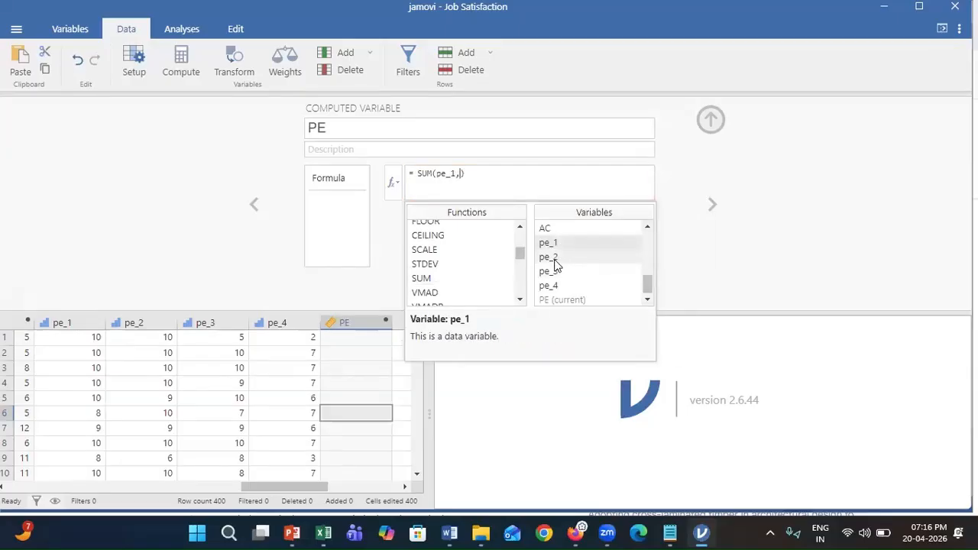
double_click(555, 261)
double_click(551, 272)
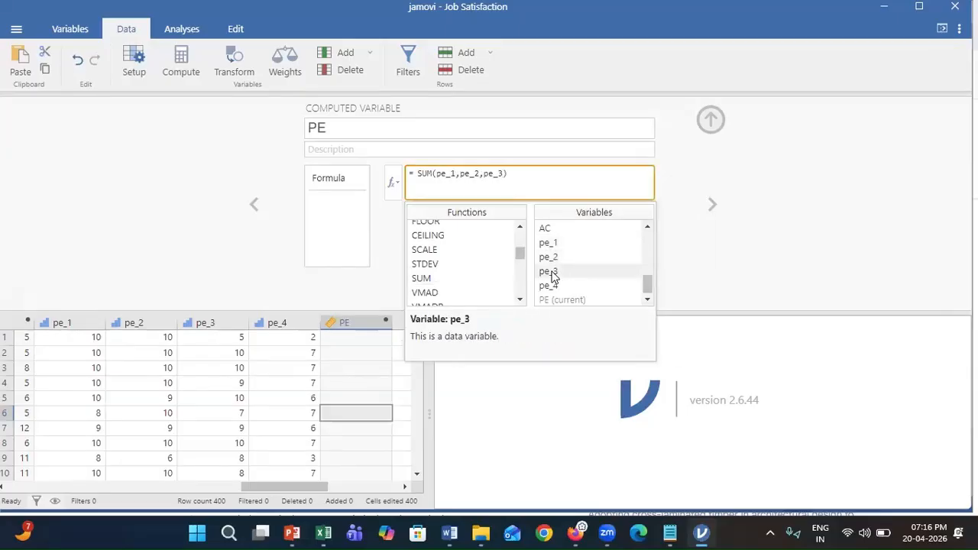
type(",")
double_click(548, 286)
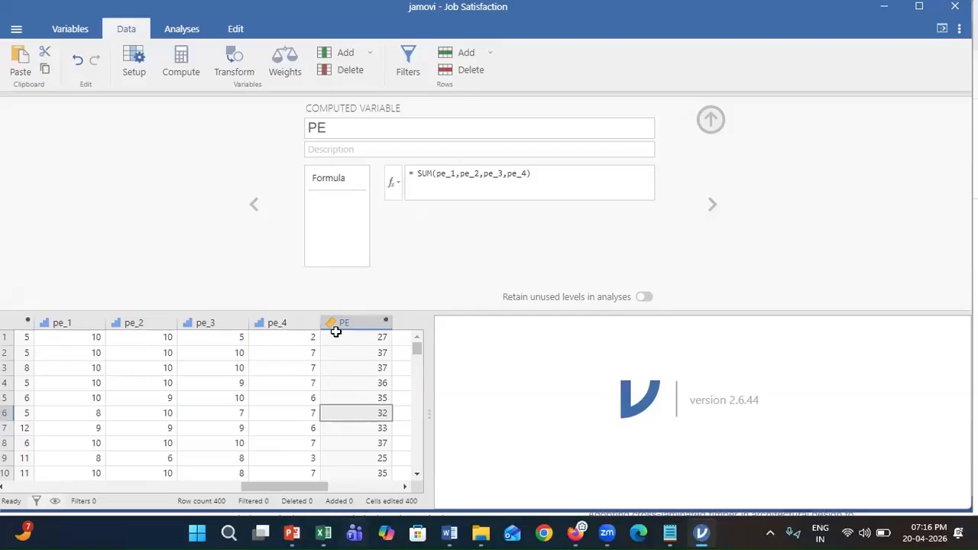
Step: Check the computed PE scores down the rows and switch to the Jamovi_Compute_Variable presentation in PowerPoint
scroll(359, 344, "down", 3)
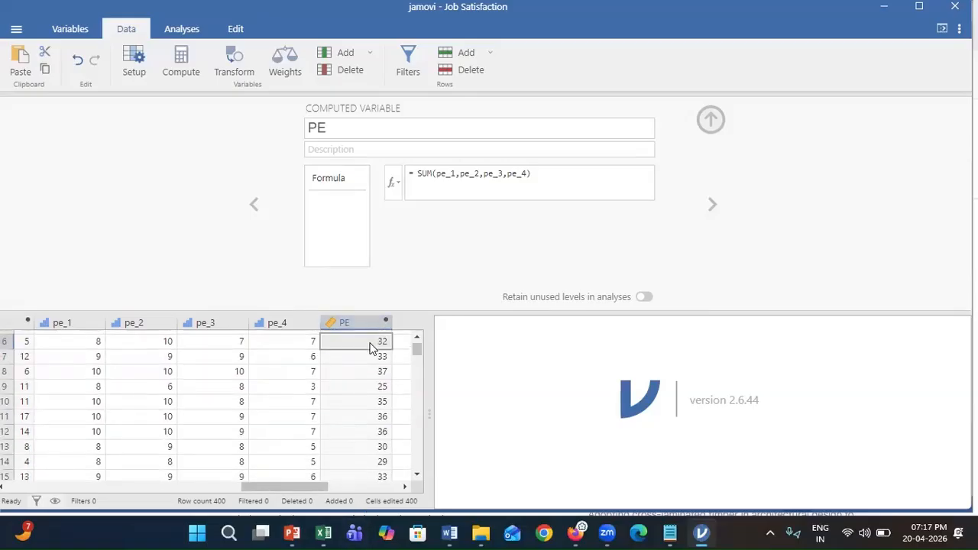
scroll(371, 362, "down", 12)
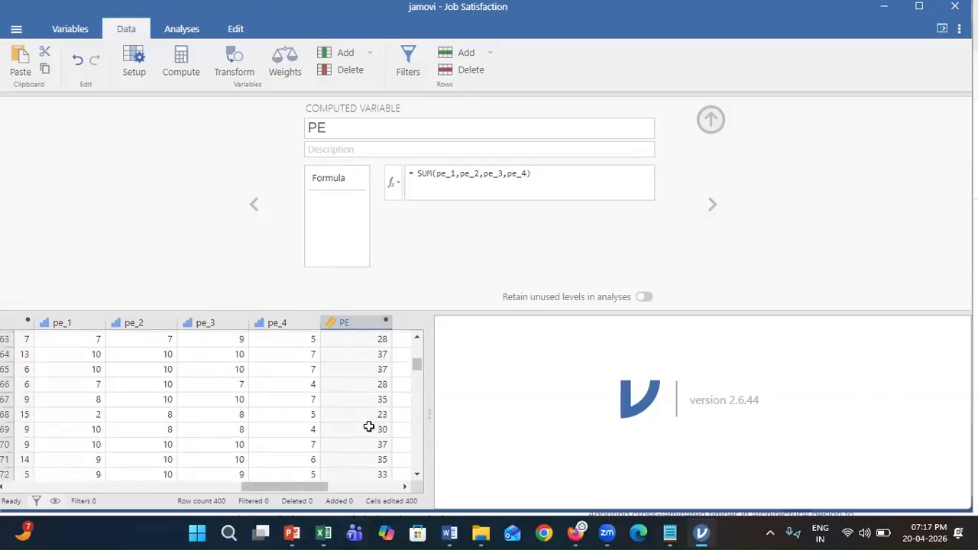
scroll(372, 422, "up", 16)
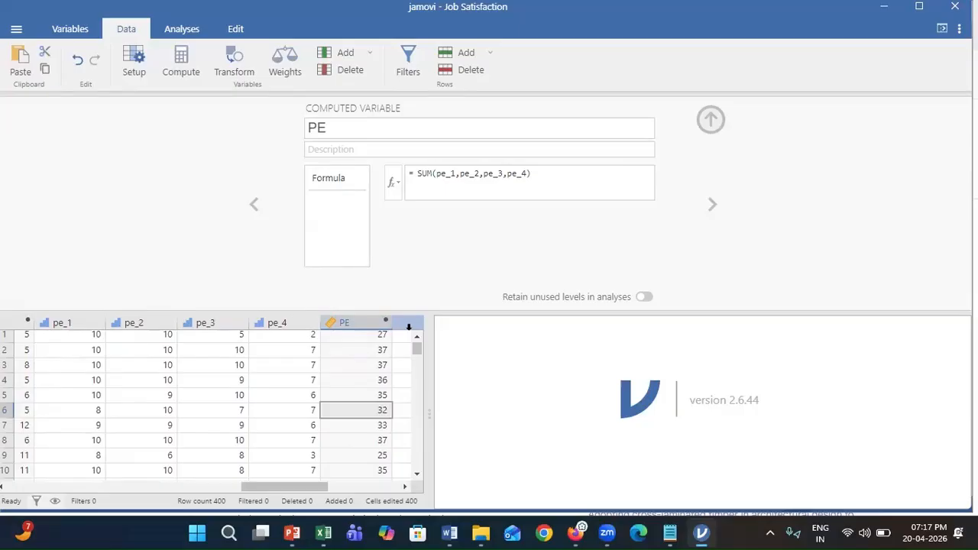
mouse_move(292, 532)
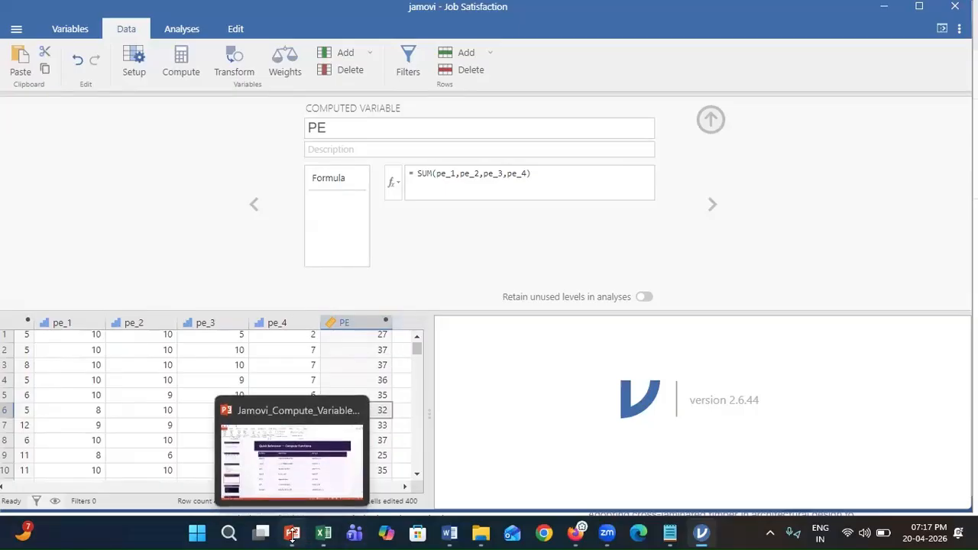
left_click(291, 532)
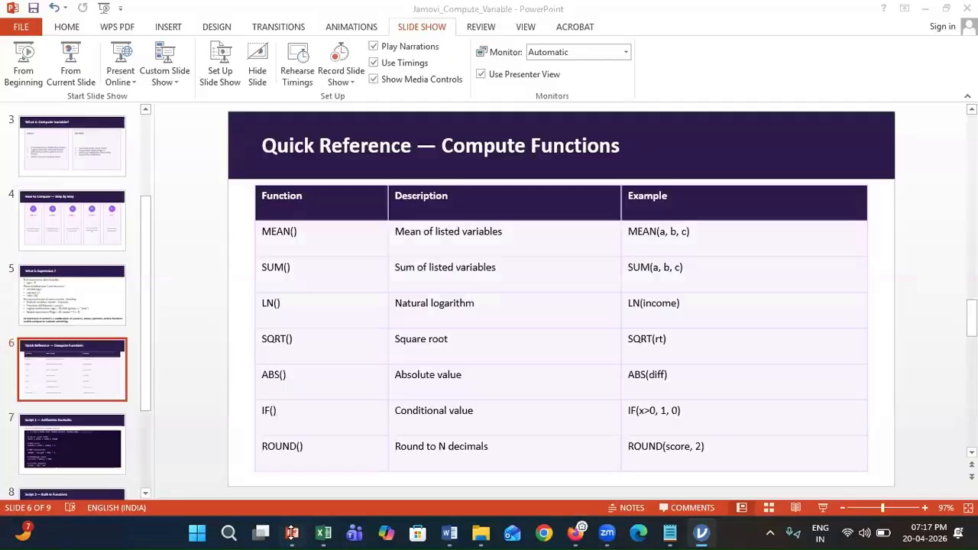